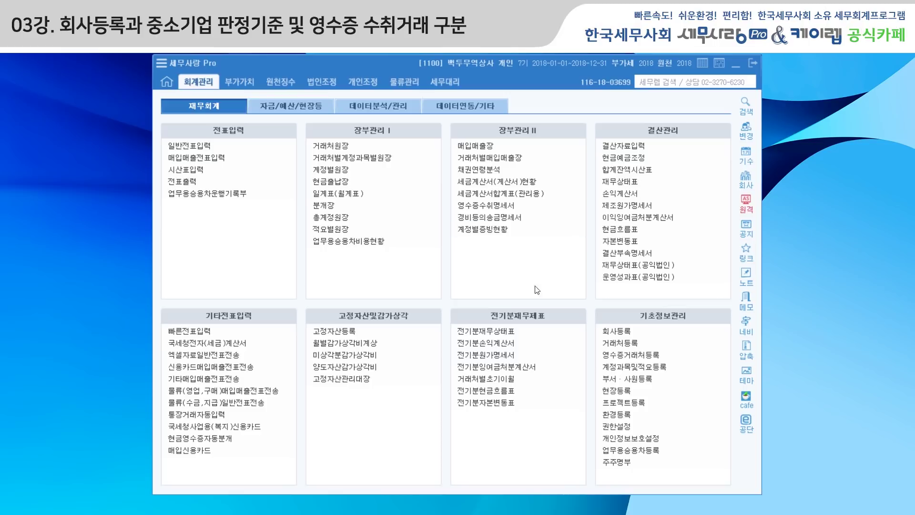
# Step: Open 회사등록 and examine the home address, the 주소지동코드 lookup, and the 공동사업장여부 and 폐업연월일 fields
pyautogui.click(626, 332)
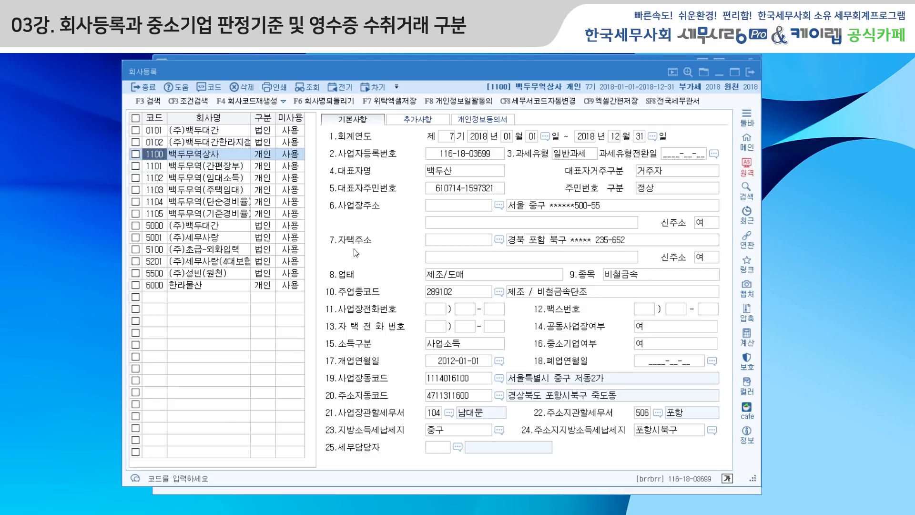
pyautogui.click(451, 243)
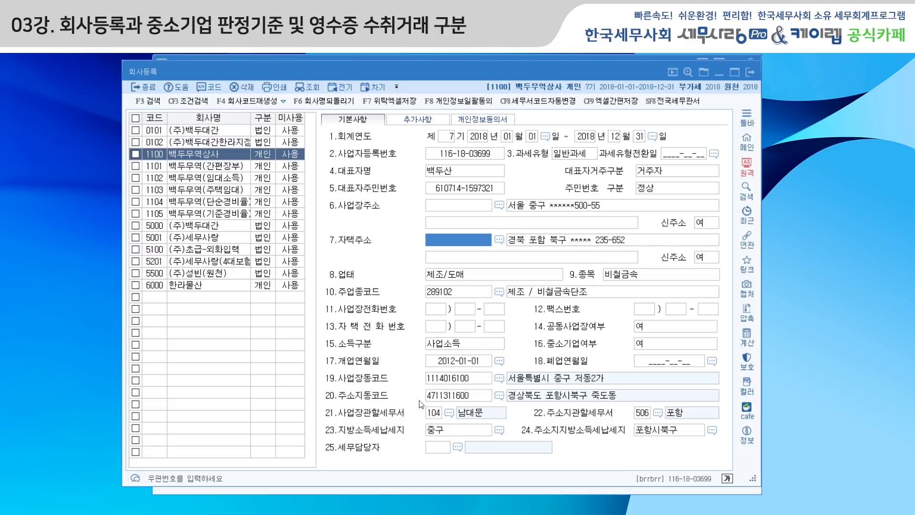
pyautogui.click(439, 399)
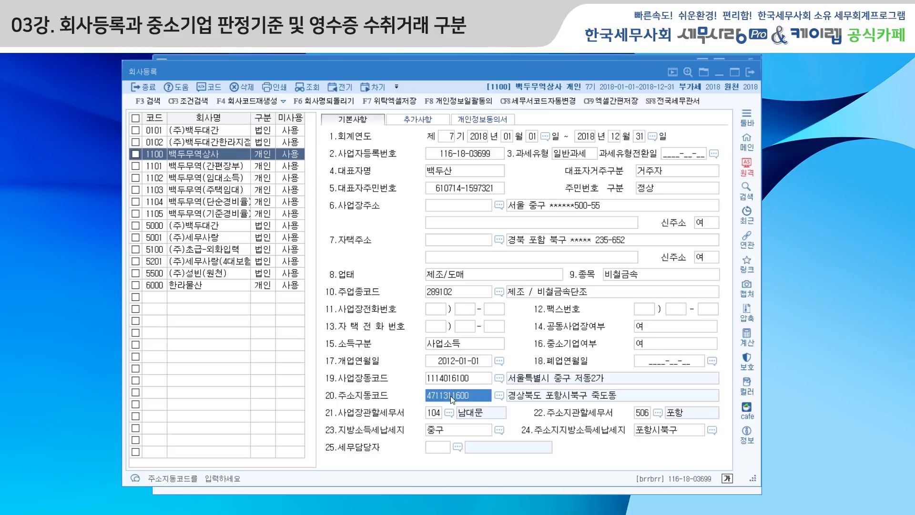
pyautogui.click(499, 396)
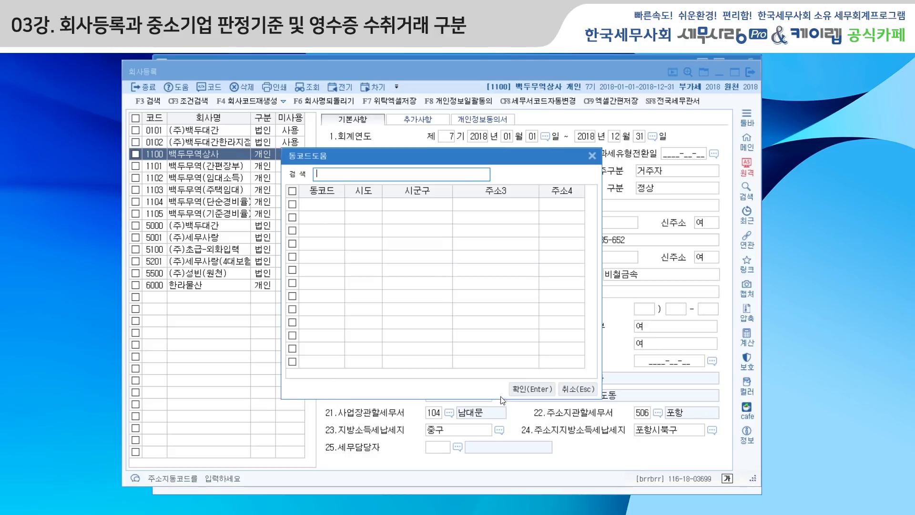
pyautogui.click(592, 157)
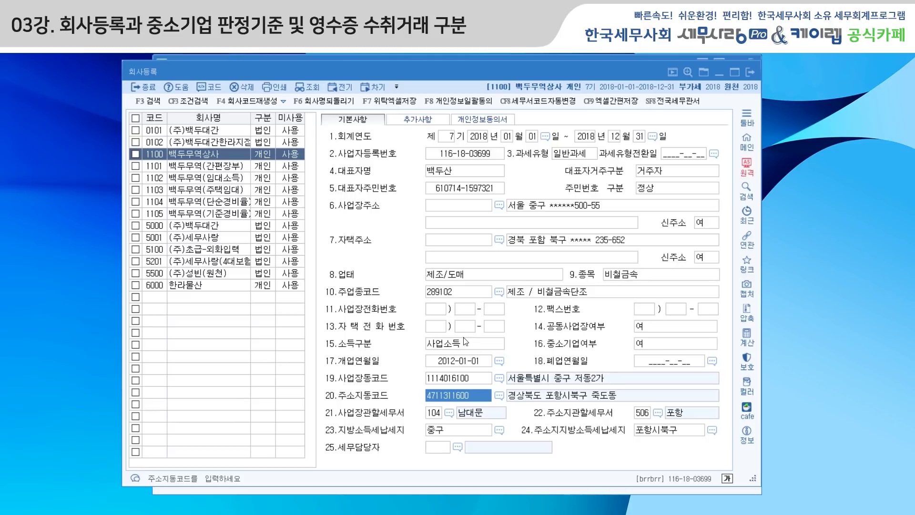
pyautogui.click(656, 328)
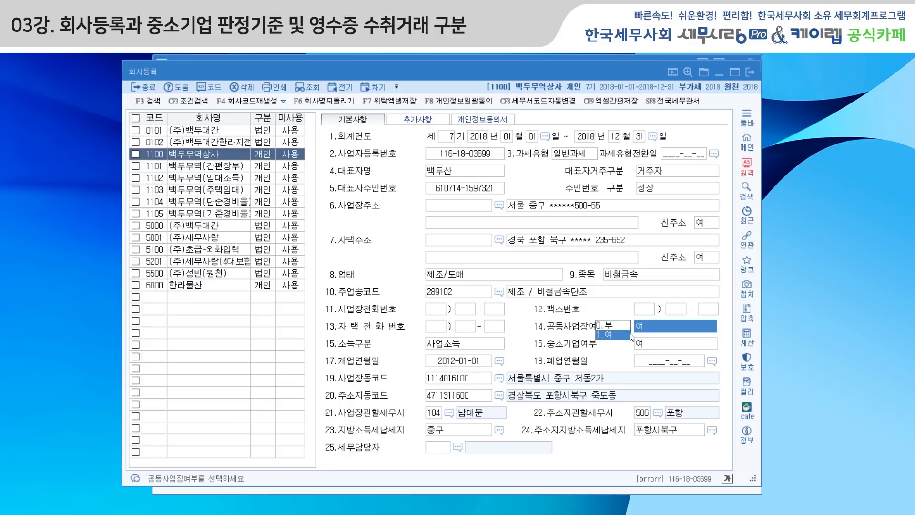
pyautogui.click(646, 362)
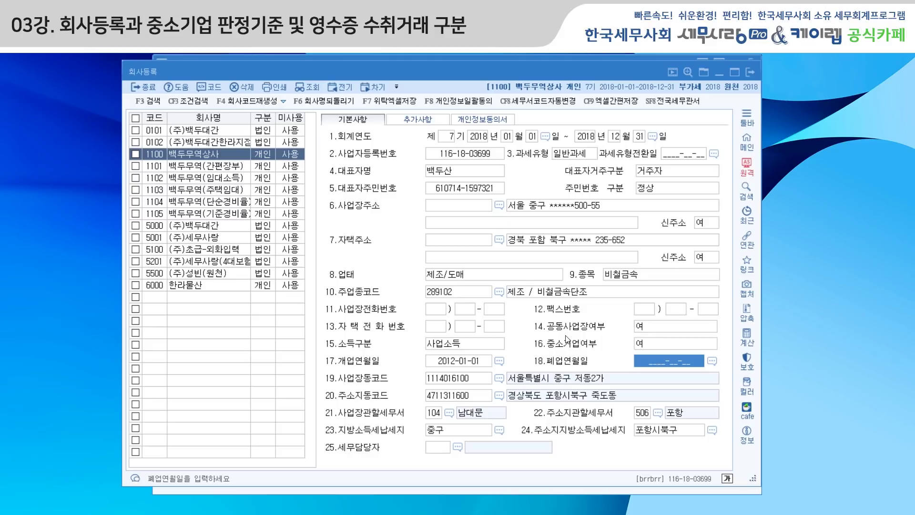
# Step: Try 주택임대 as the 소득구분, return it to 사업소득, and keep 중소기업여부 as 여
pyautogui.click(482, 345)
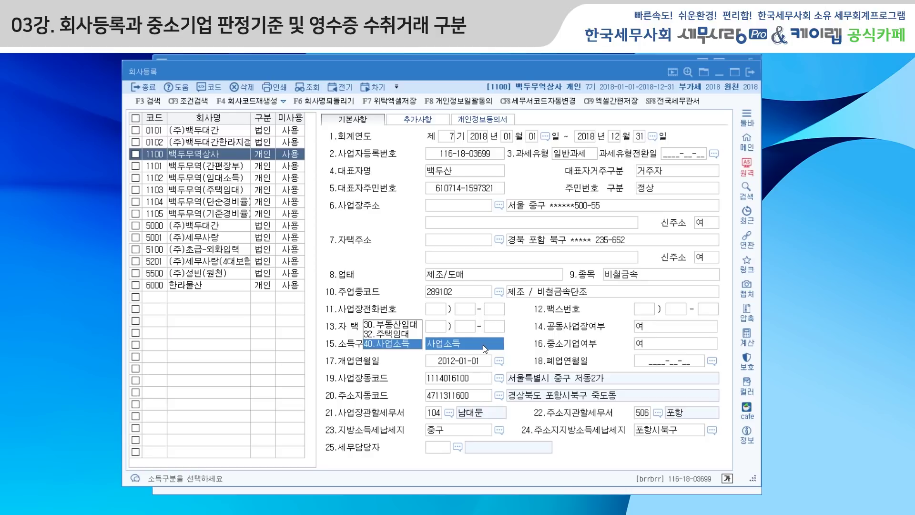
pyautogui.press('Return')
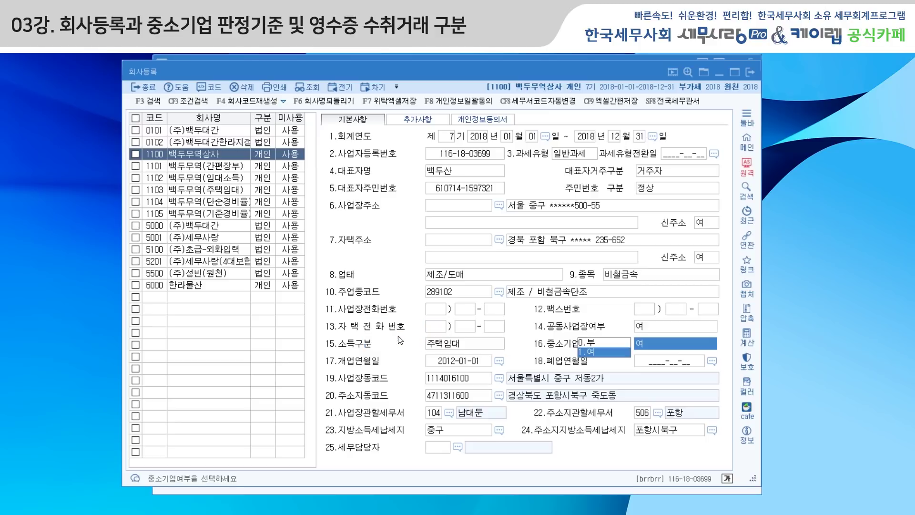
pyautogui.click(457, 344)
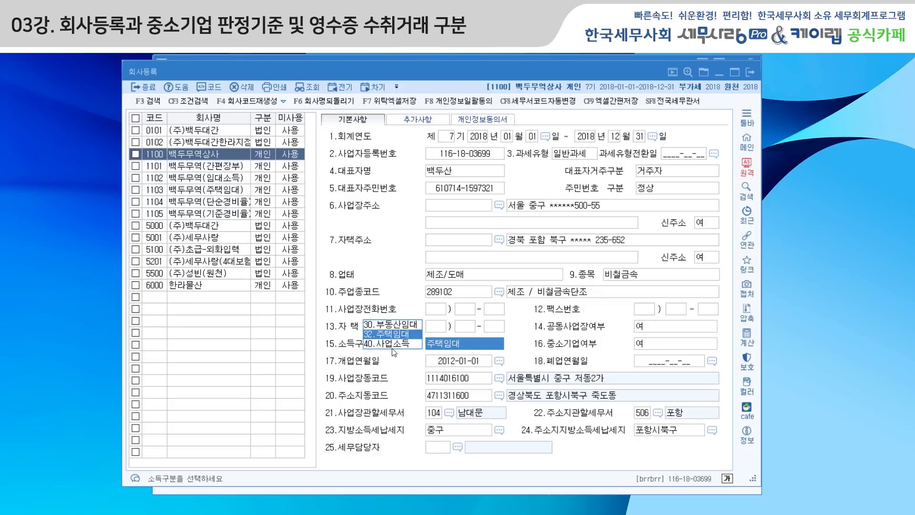
pyautogui.click(394, 345)
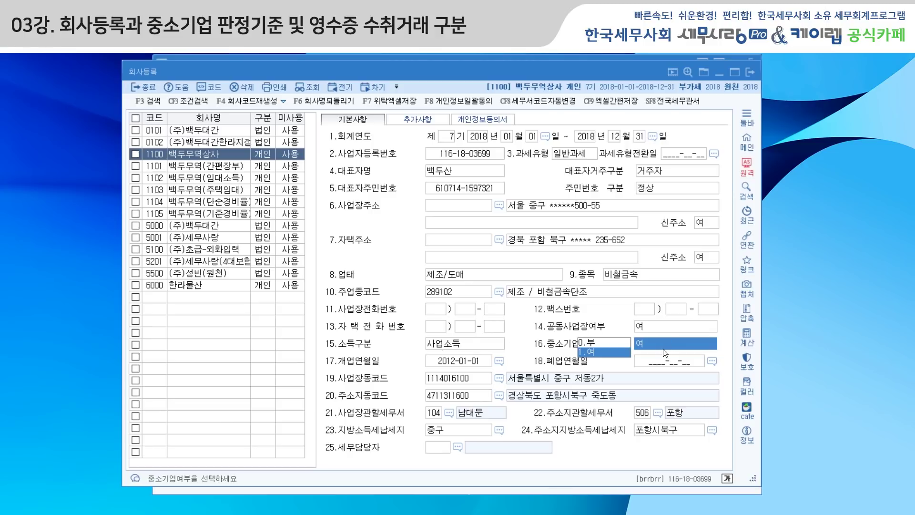
pyautogui.press('Return')
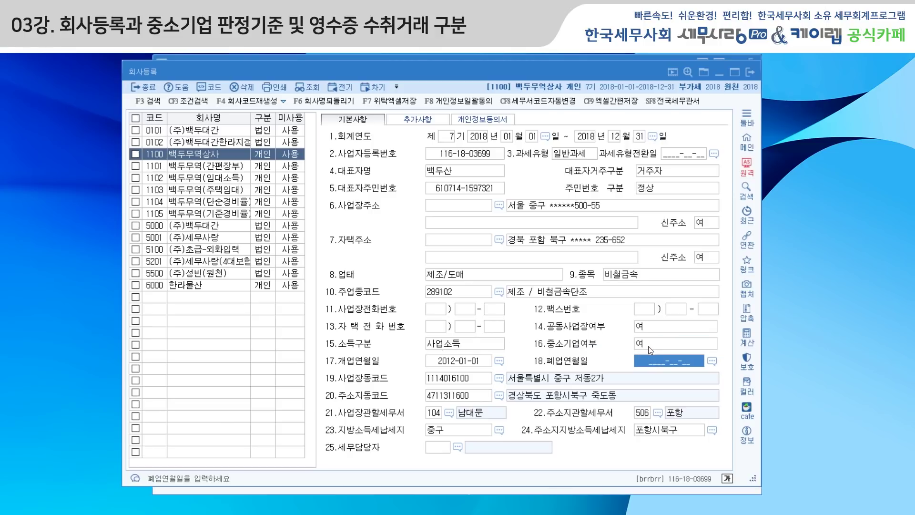
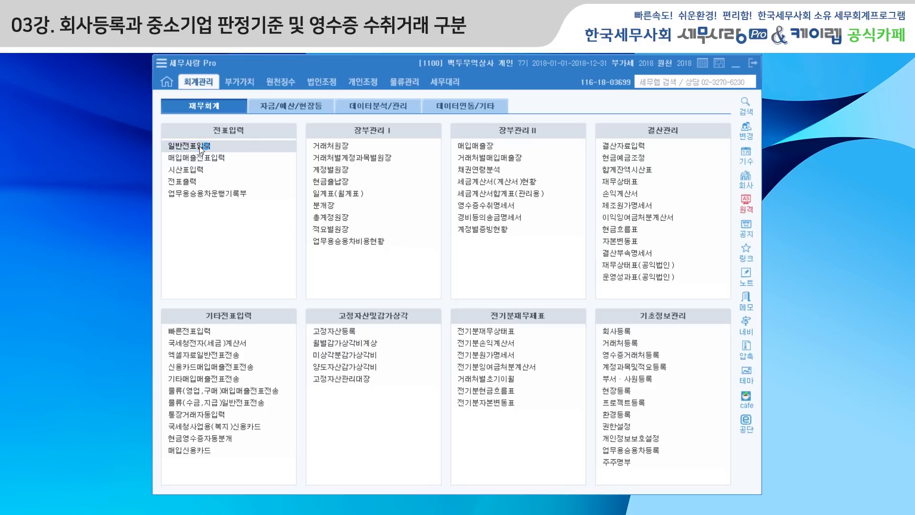
# Step: Open 일반전표입력, switch it to single-day entry, and load the vouchers for month 5, day 31
pyautogui.click(199, 146)
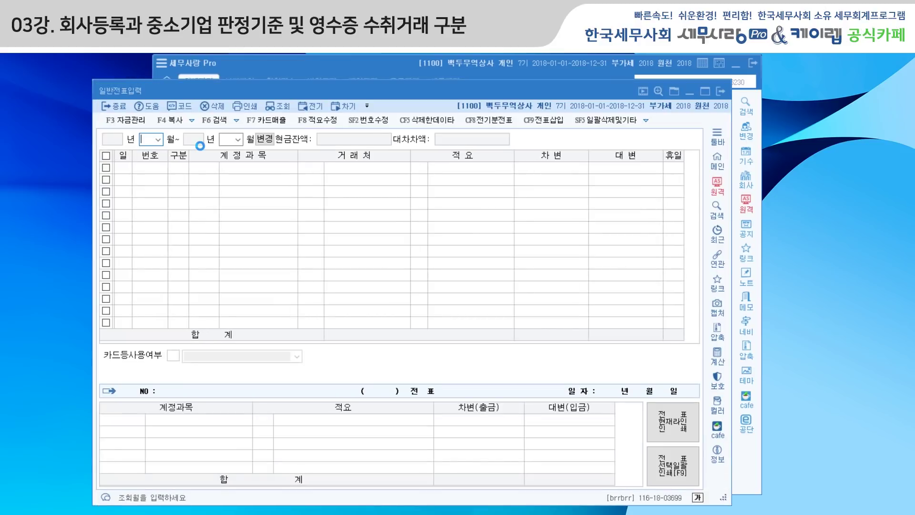
pyautogui.moveTo(336, 91); pyautogui.dragTo(359, 90)
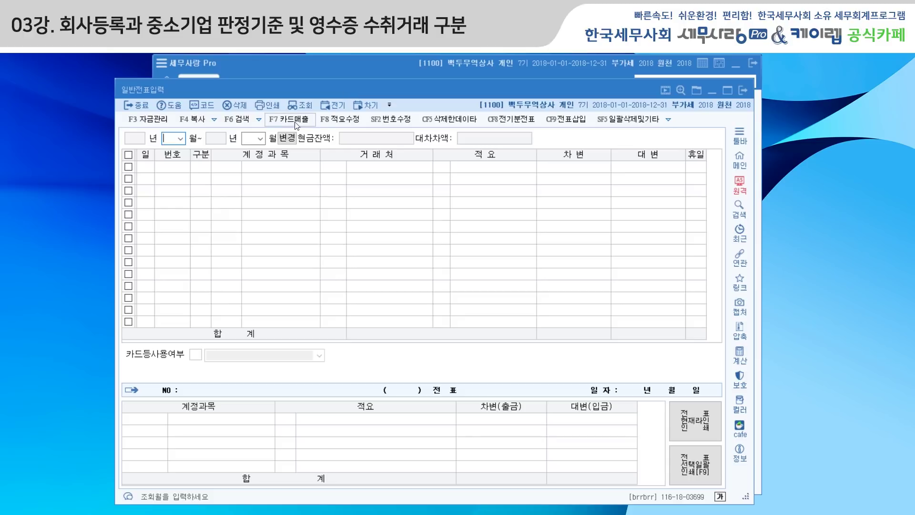
pyautogui.click(289, 139)
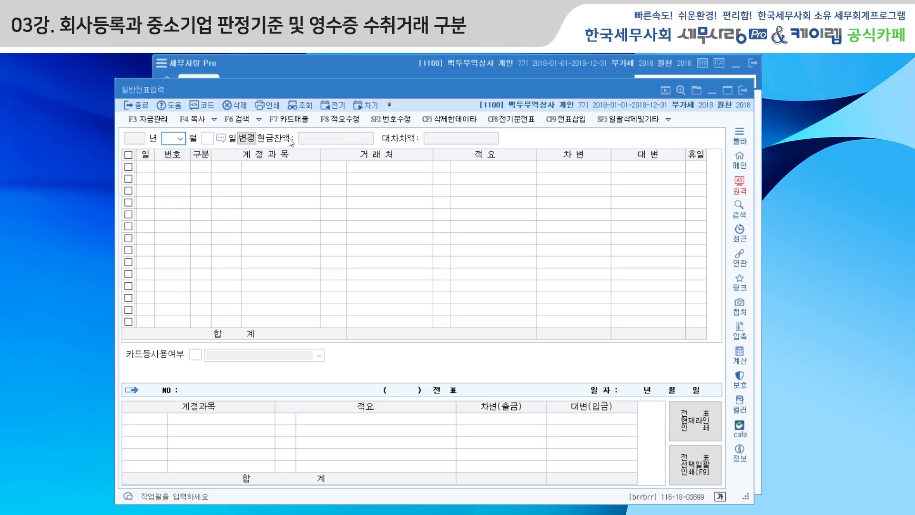
pyautogui.write('5')
pyautogui.press('Return')
pyautogui.write('31')
pyautogui.press('Return')
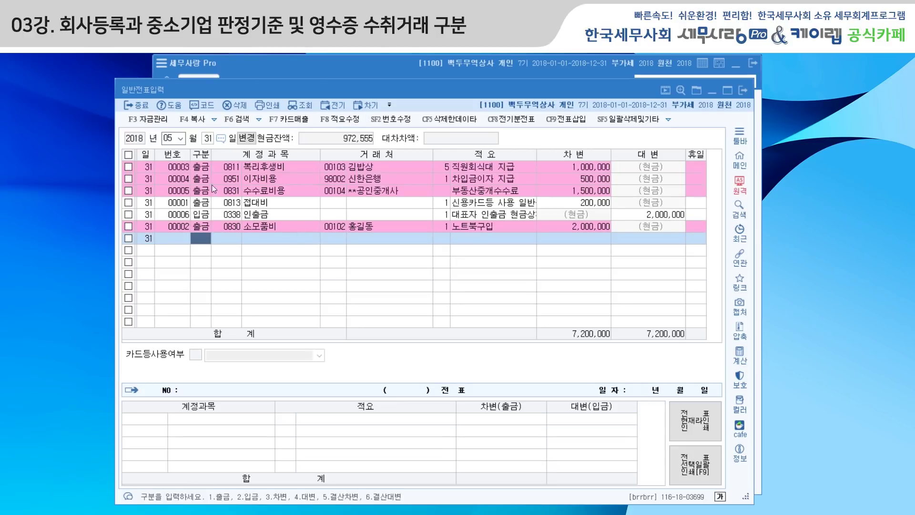
# Step: Classify the 복리후생비 voucher's receipt as 2.명세서 제출대상거래 and confirm its supplier registration details
pyautogui.click(184, 168)
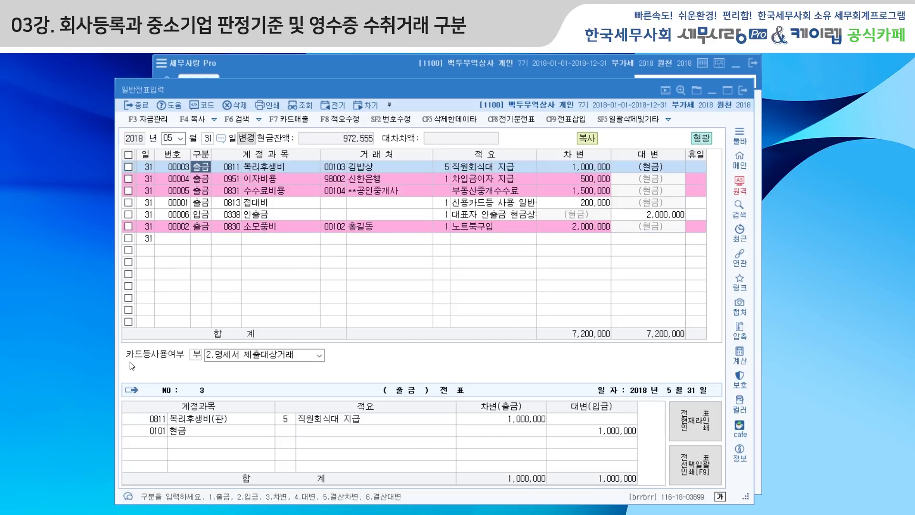
pyautogui.click(196, 356)
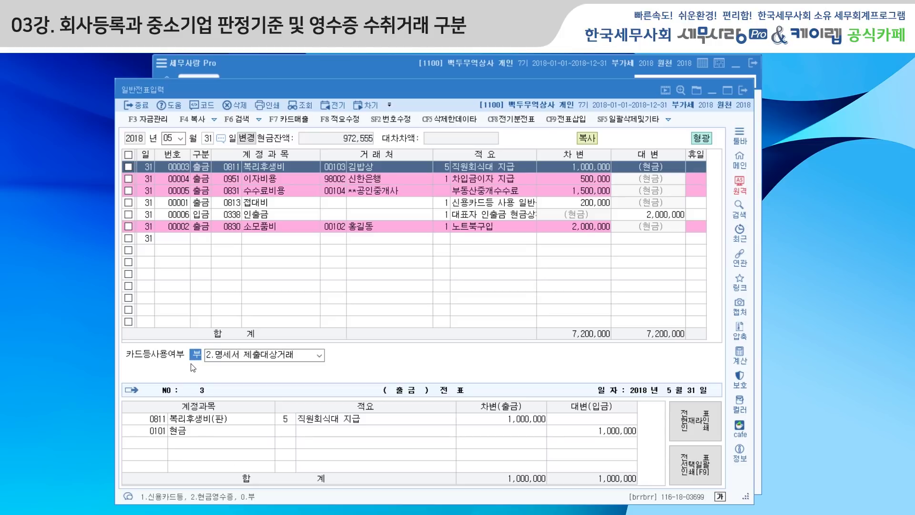
pyautogui.click(320, 355)
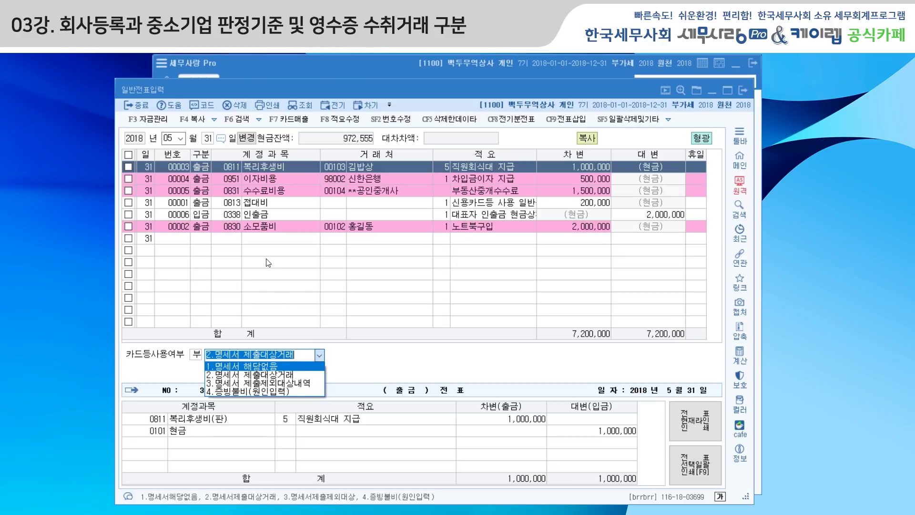
pyautogui.click(268, 375)
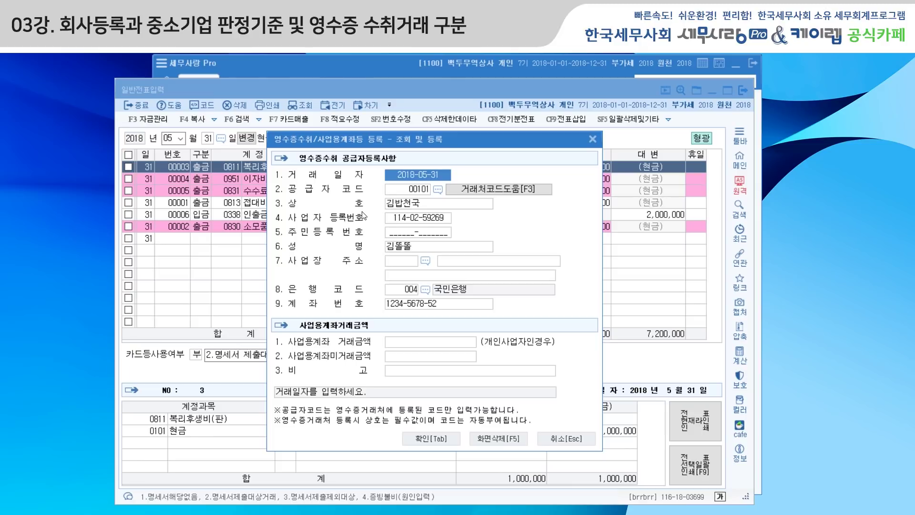
pyautogui.click(539, 442)
pyautogui.click(432, 440)
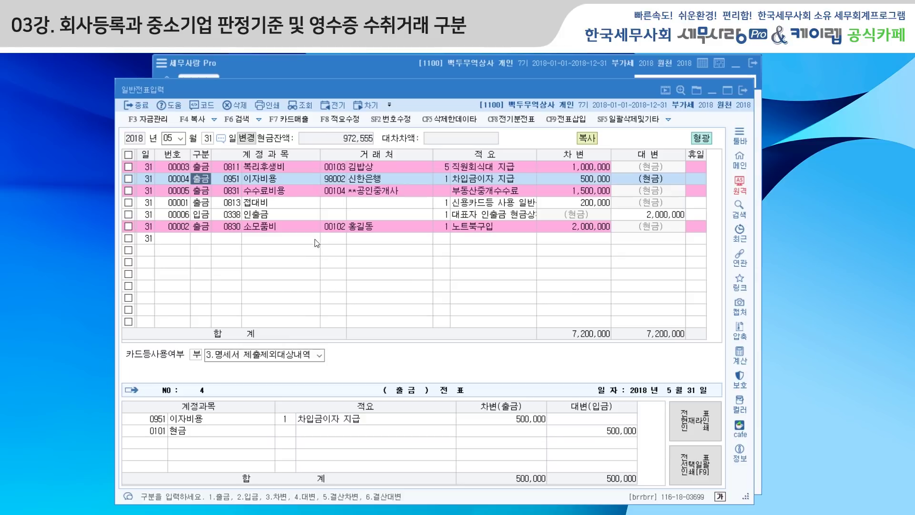
# Step: Examine the 명세서 제출제외대상내역 categories for the 이자비용 voucher
pyautogui.click(319, 356)
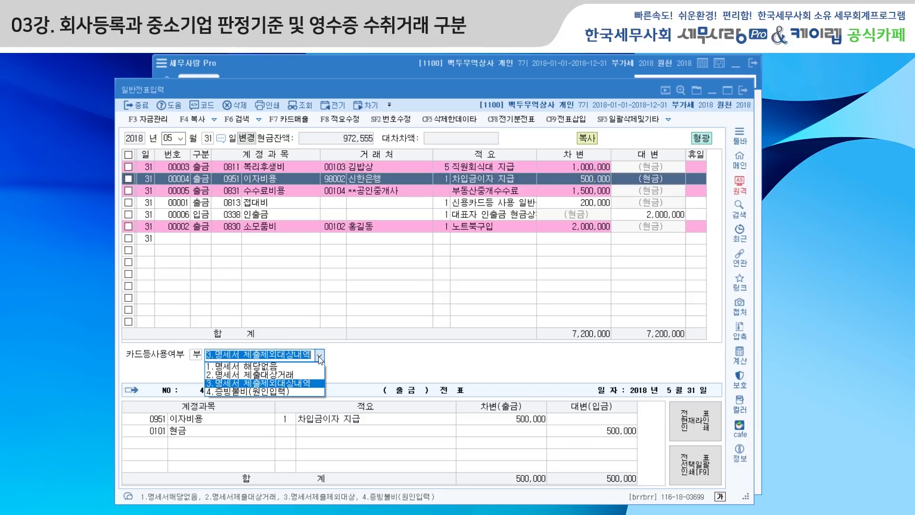
pyautogui.click(307, 384)
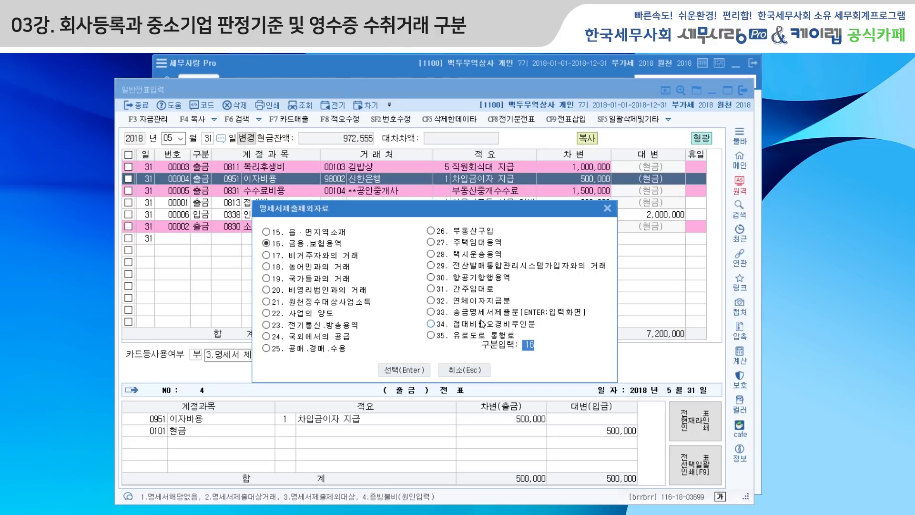
pyautogui.click(607, 208)
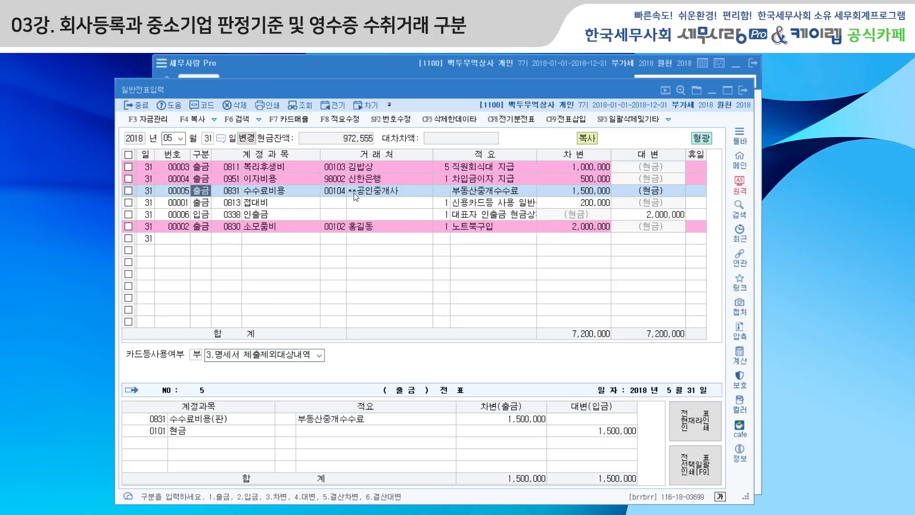
# Step: Review the 수수료비용 voucher's exclusion category 33. 송금명세서제출분, its supplier registration details, and the receipt classification options
pyautogui.click(320, 358)
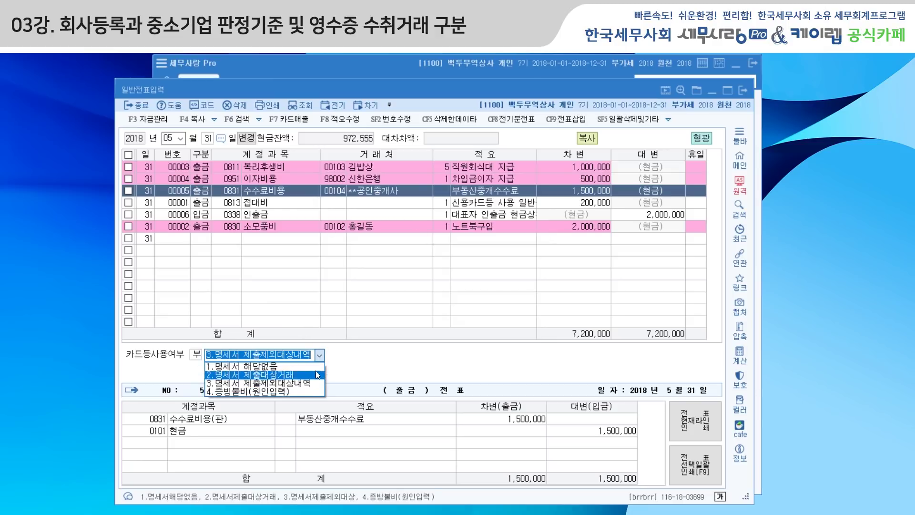
pyautogui.click(307, 384)
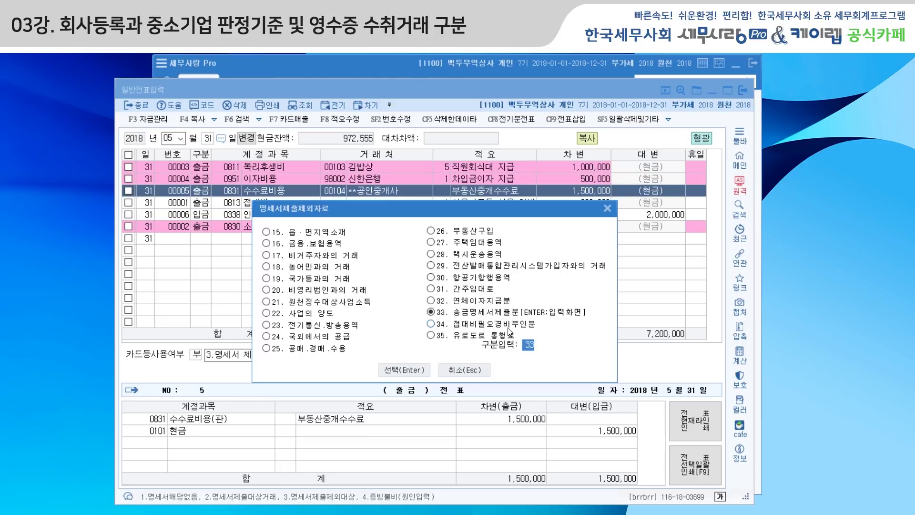
pyautogui.click(421, 372)
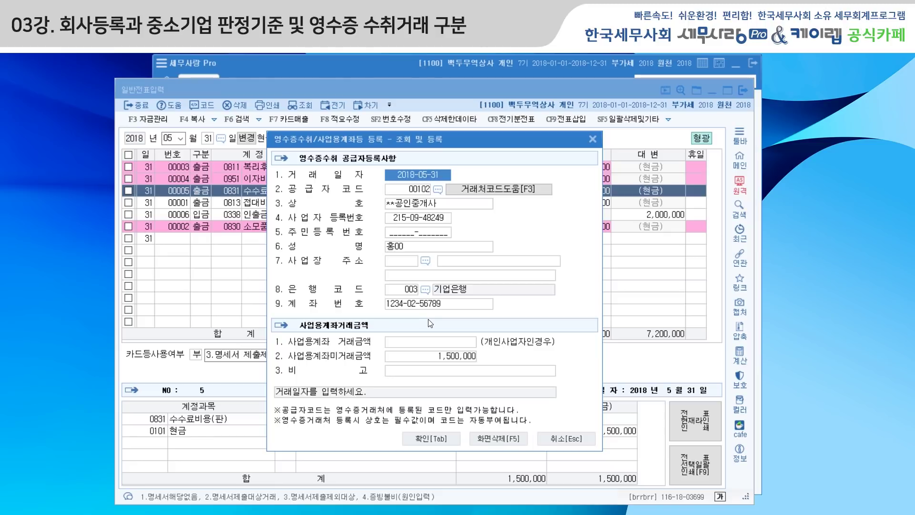
pyautogui.click(593, 139)
pyautogui.press('Down')
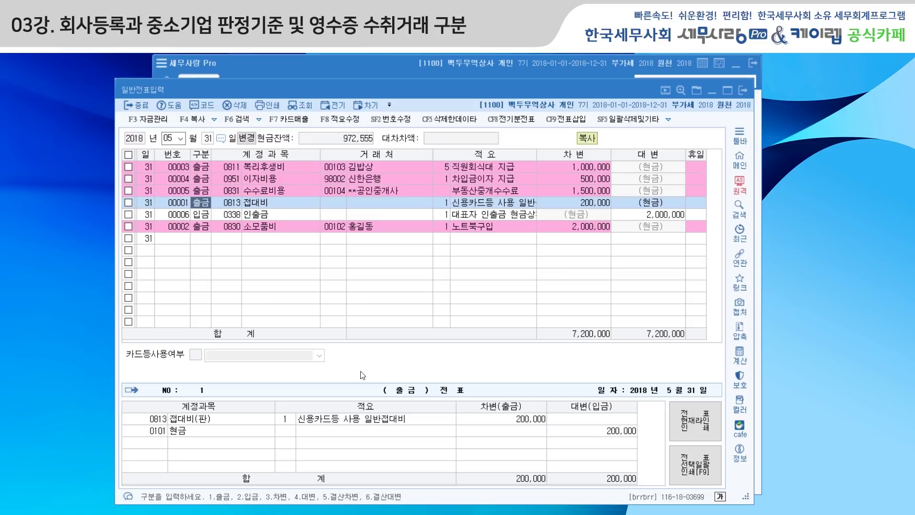
pyautogui.click(204, 191)
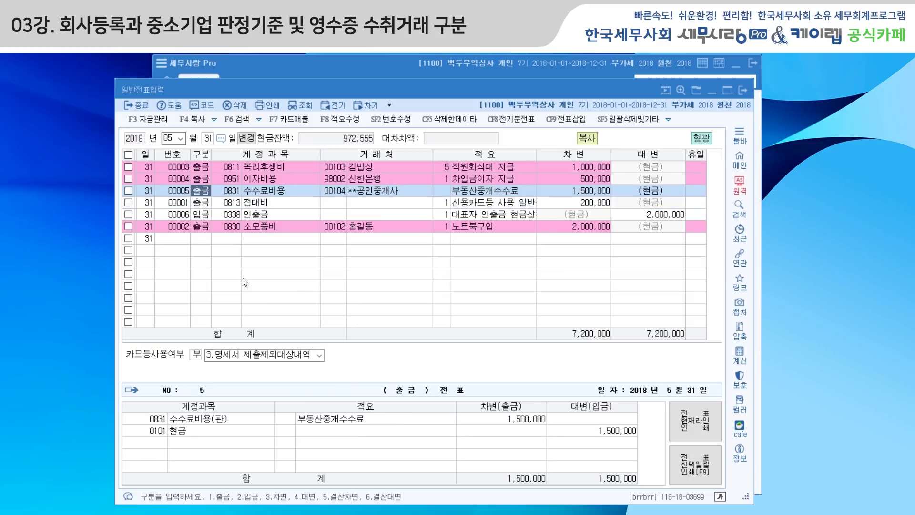
pyautogui.click(319, 355)
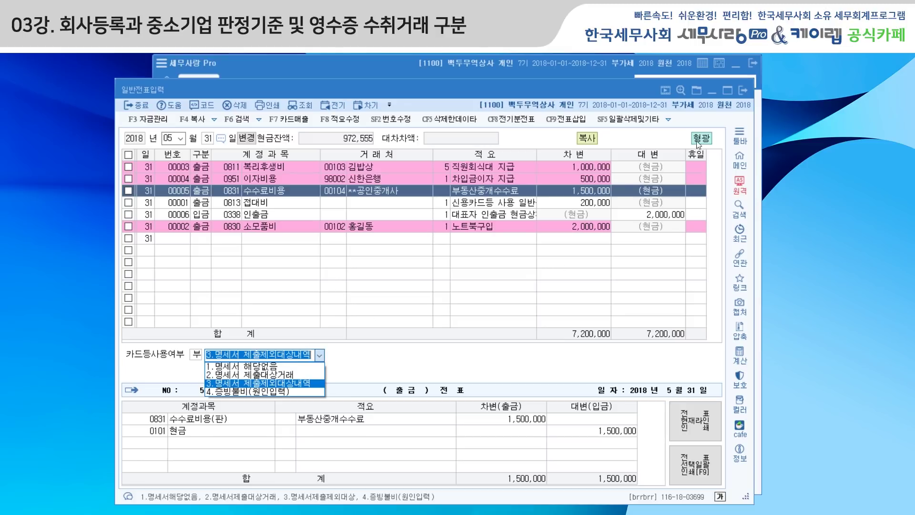
# Step: Close 일반전표입력 and open the 영수증수취명세서 to view the receipt transactions
pyautogui.click(744, 91)
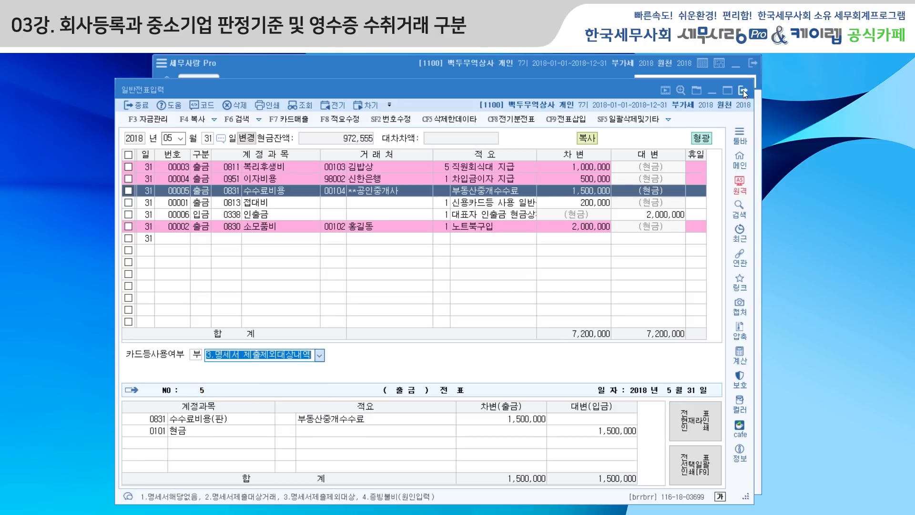
pyautogui.click(742, 90)
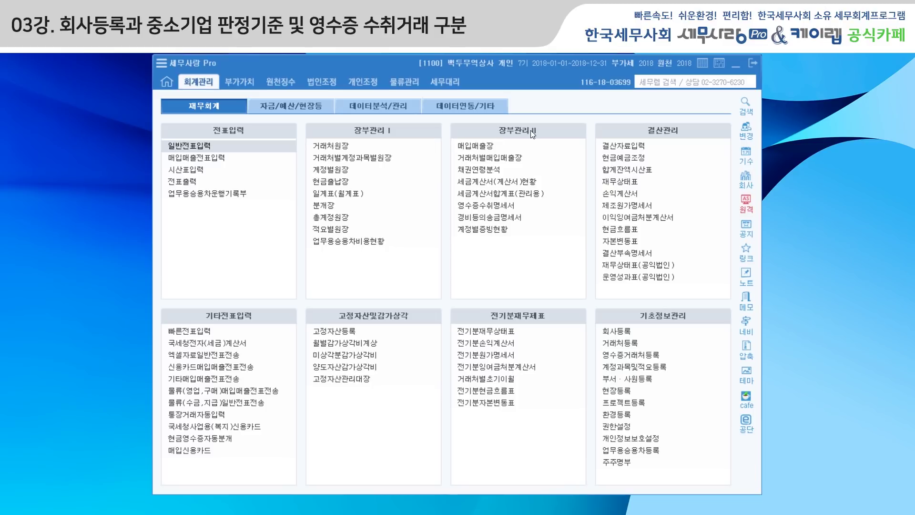
pyautogui.click(506, 205)
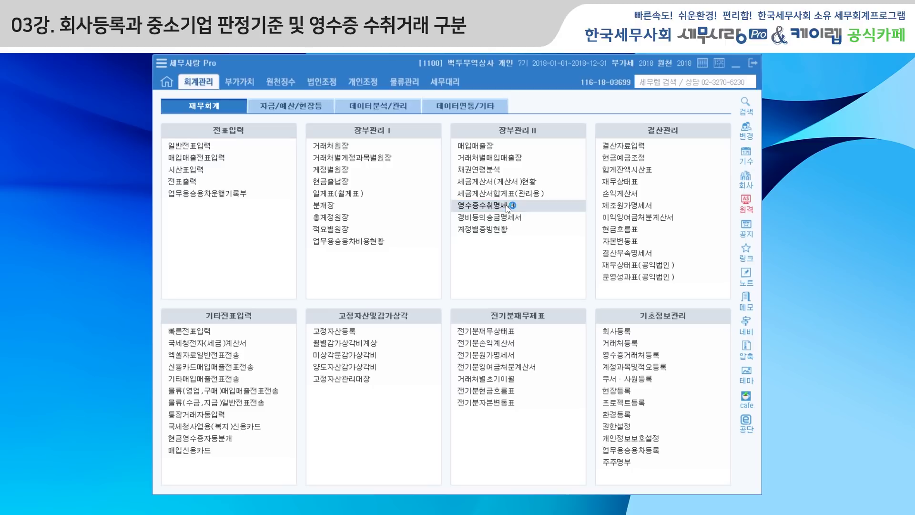
pyautogui.moveTo(435, 117); pyautogui.dragTo(459, 89)
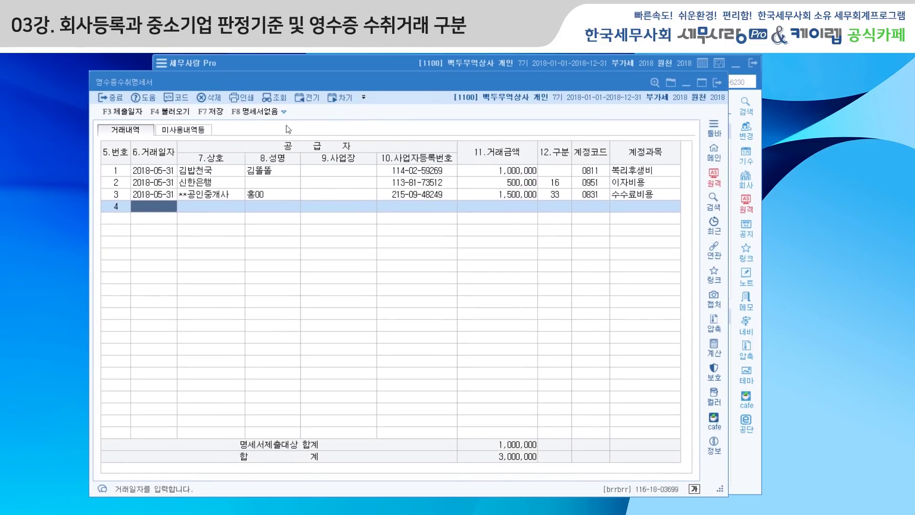
# Step: Reload the voucher transactions into the 영수증수취명세서 and save it with the changed 명세서 제출제외대상 내역 applied
pyautogui.click(174, 113)
pyautogui.click(432, 310)
pyautogui.click(189, 135)
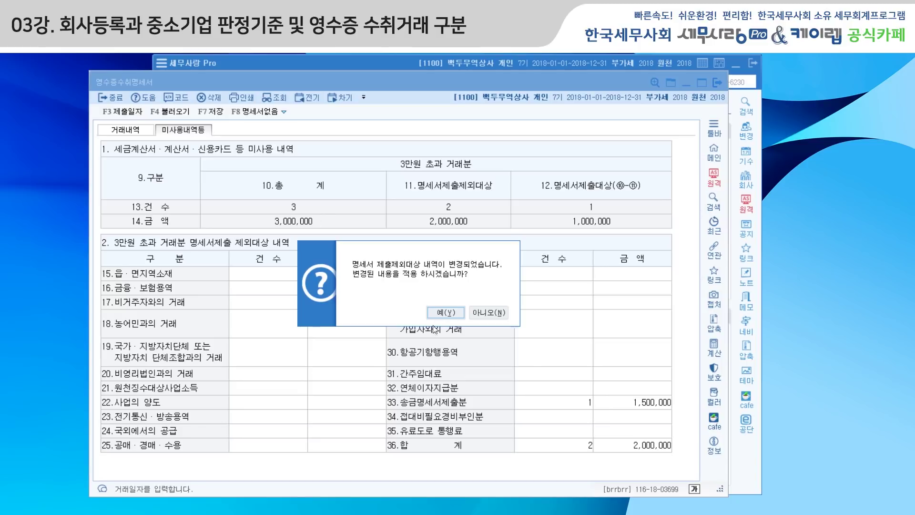
pyautogui.click(444, 314)
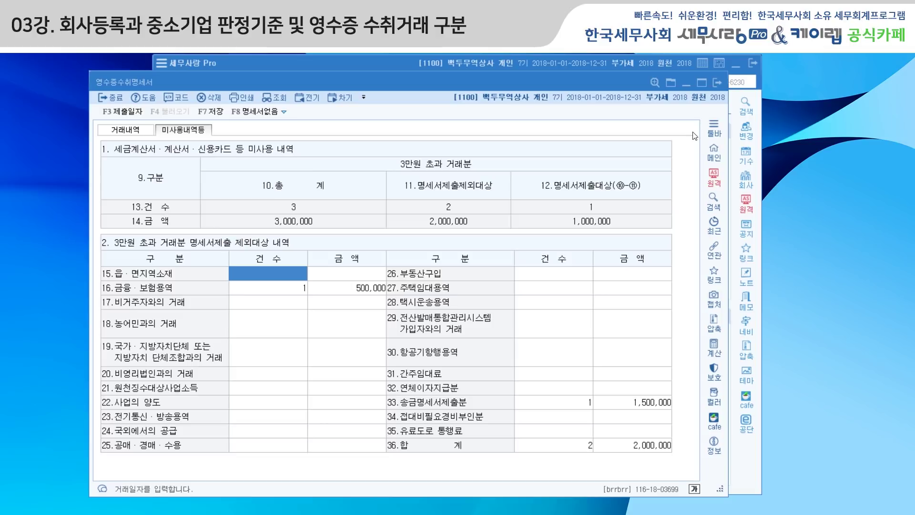
pyautogui.click(717, 83)
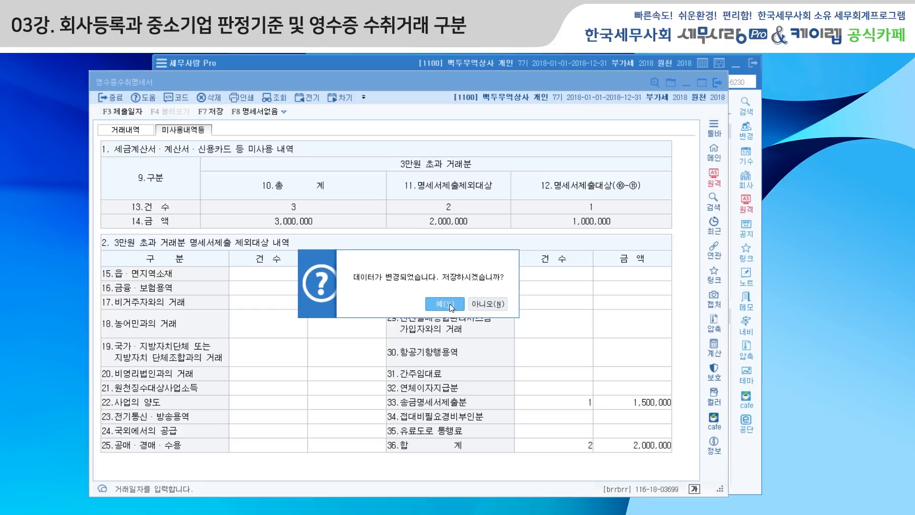
pyautogui.click(445, 304)
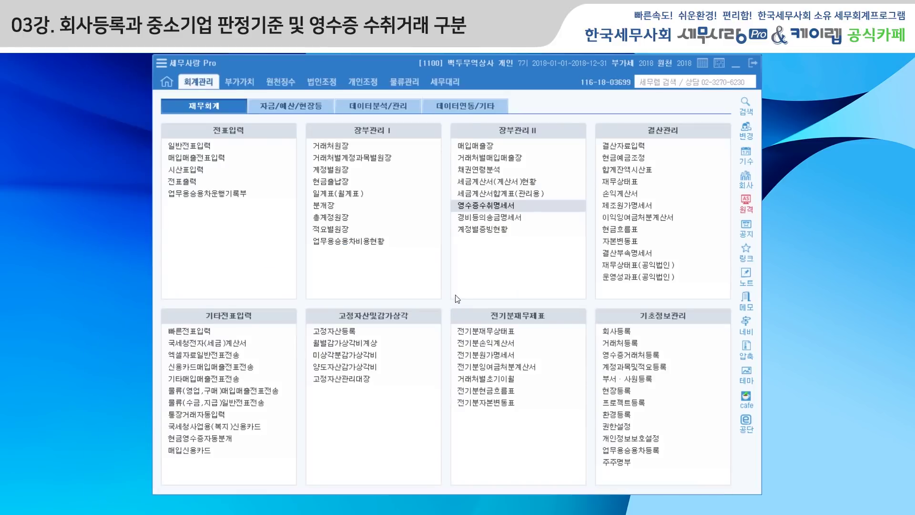
# Step: Open the 경비등의송금명세서, load its remittance transactions from 일반전표, and close the statement
pyautogui.click(489, 217)
pyautogui.click(488, 216)
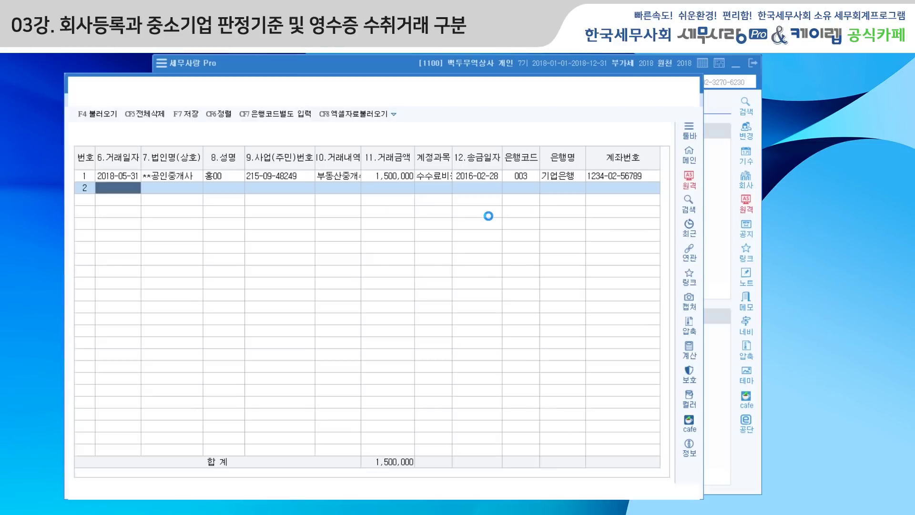
pyautogui.moveTo(453, 80); pyautogui.dragTo(494, 85)
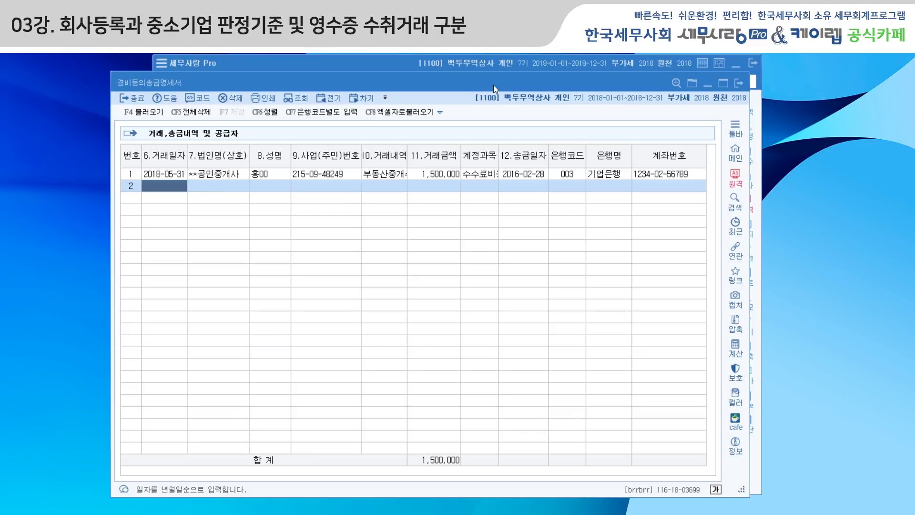
pyautogui.click(149, 114)
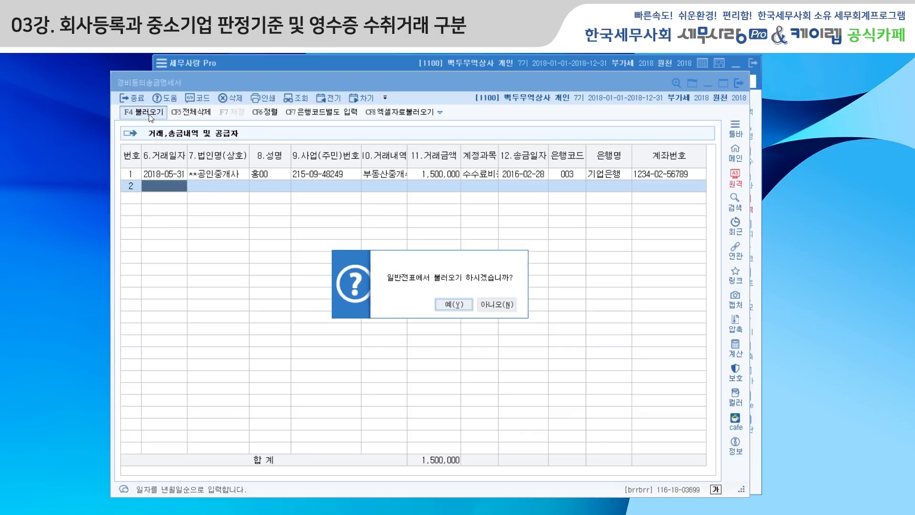
pyautogui.click(449, 305)
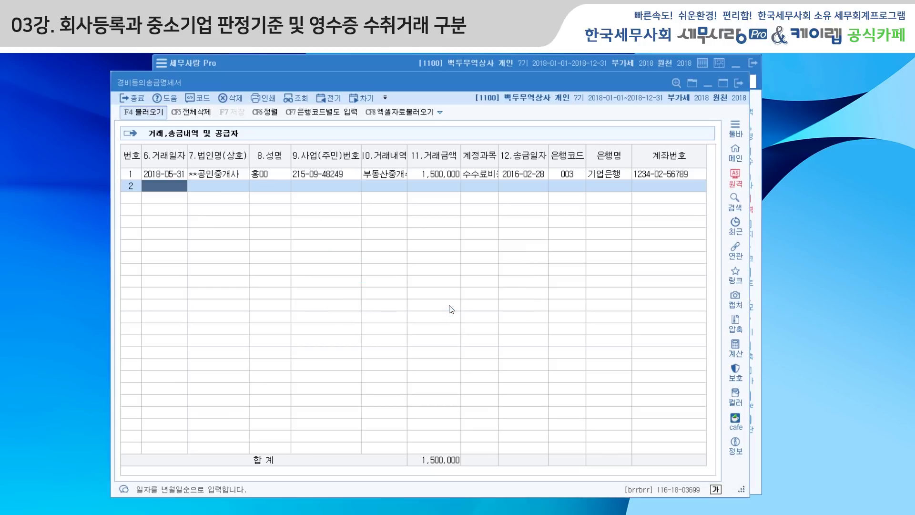
pyautogui.click(172, 175)
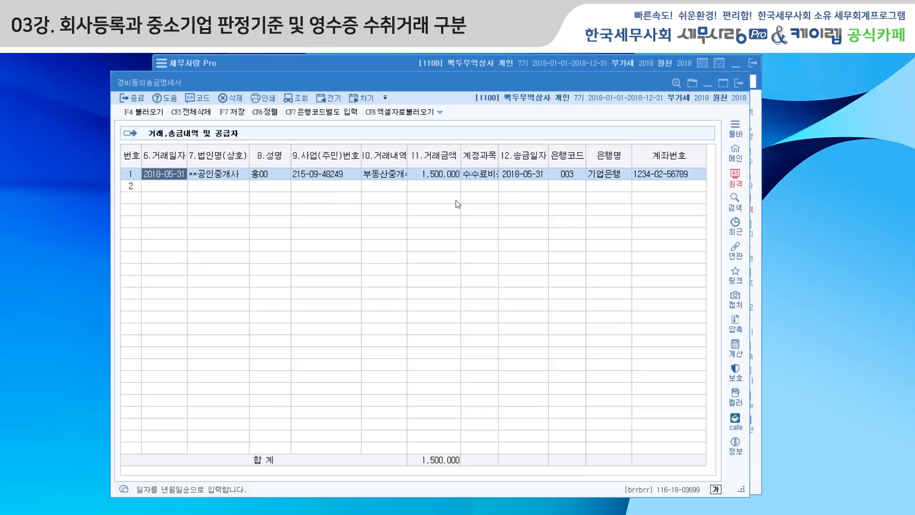
pyautogui.click(740, 84)
pyautogui.click(413, 305)
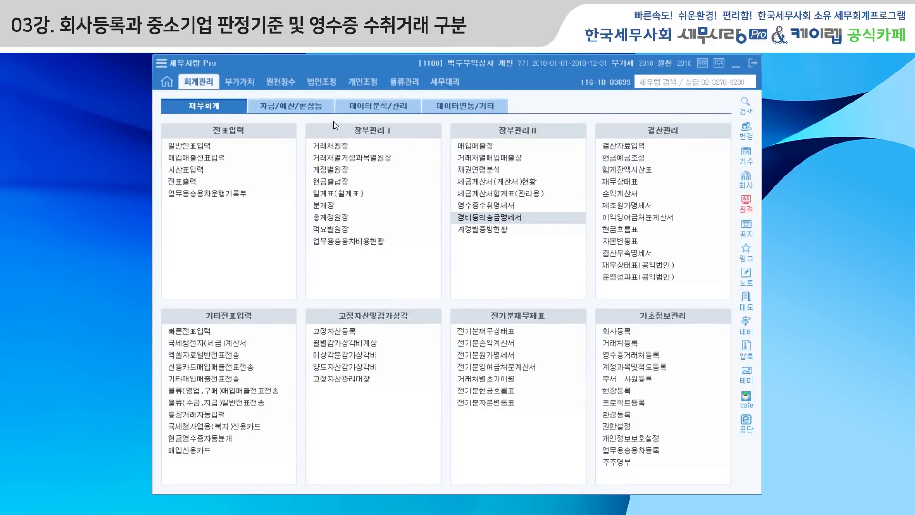
# Step: Open the 종합소득세신고서 under 개인조정 and show its 5.가산세명세서
pyautogui.click(360, 83)
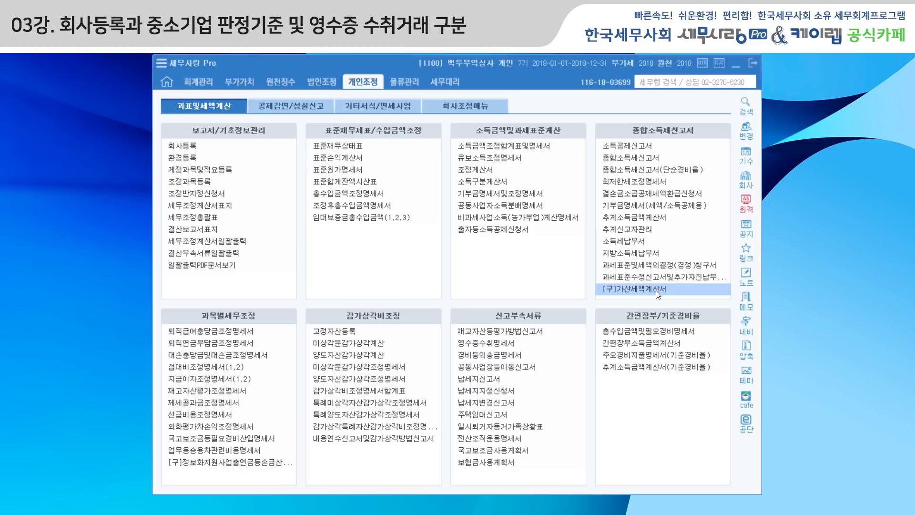
pyautogui.click(644, 161)
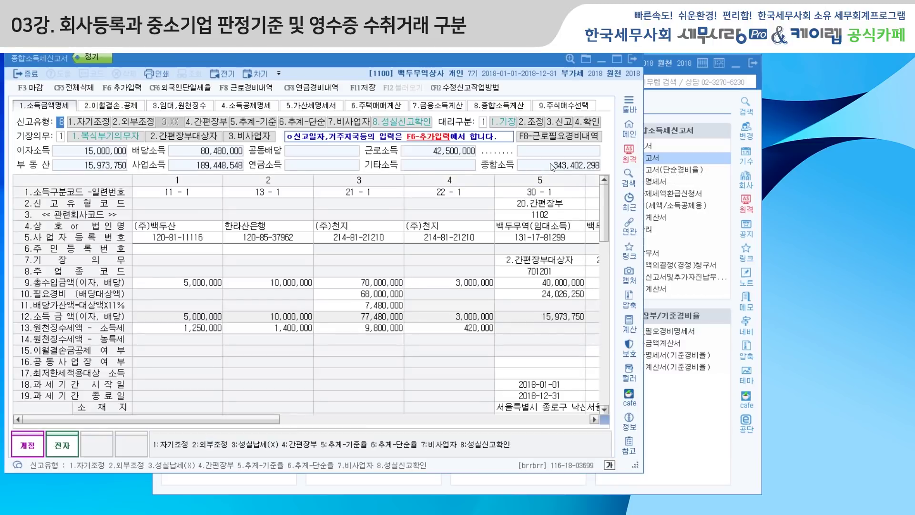
pyautogui.moveTo(356, 62); pyautogui.dragTo(483, 78)
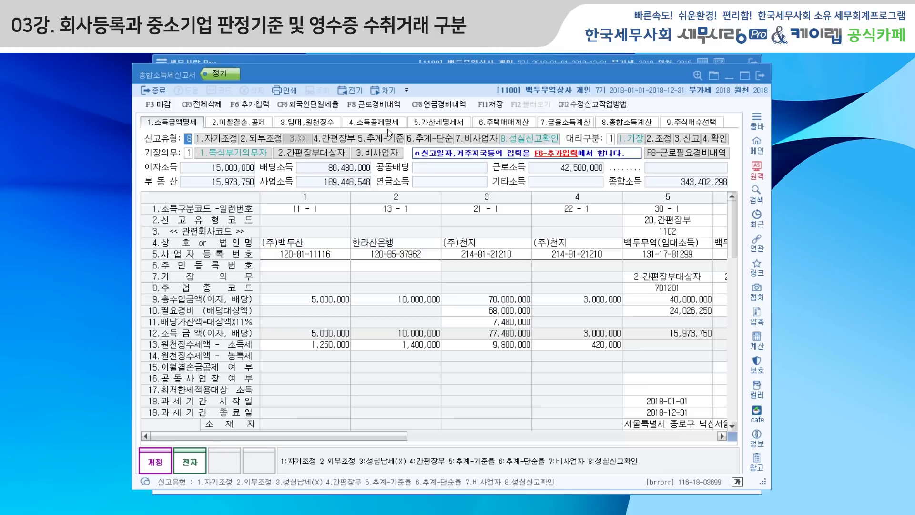
pyautogui.click(448, 123)
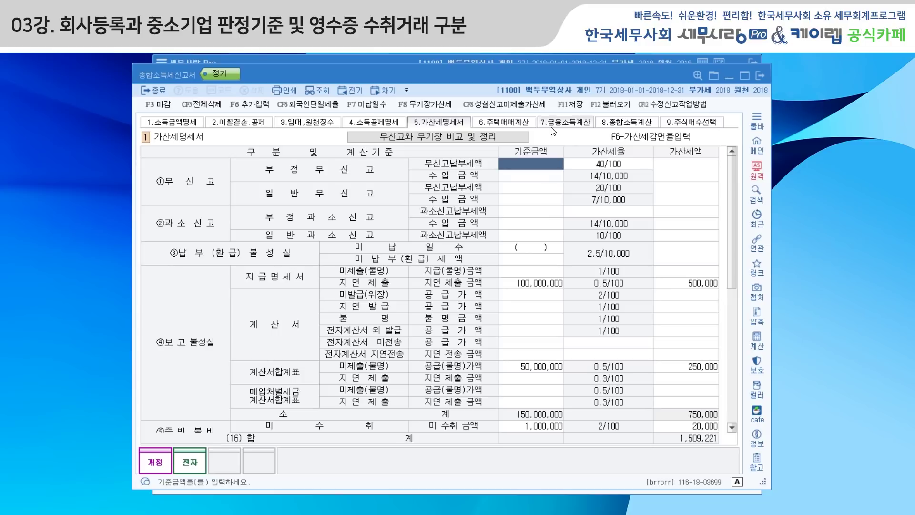
# Step: Load the ⑤증빙불비 미수취금액 from the vouchers into the 가산세명세서 and check its 기준금액 and 가산세액
pyautogui.click(606, 107)
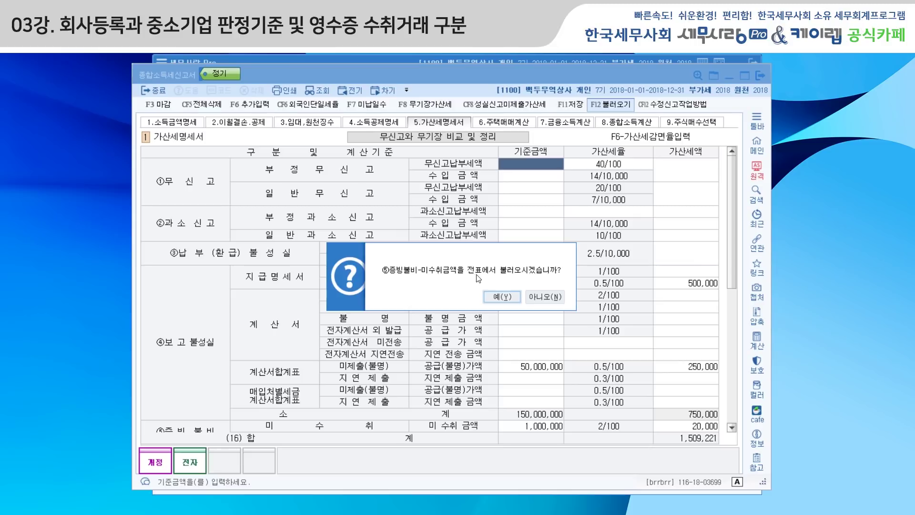
pyautogui.click(504, 297)
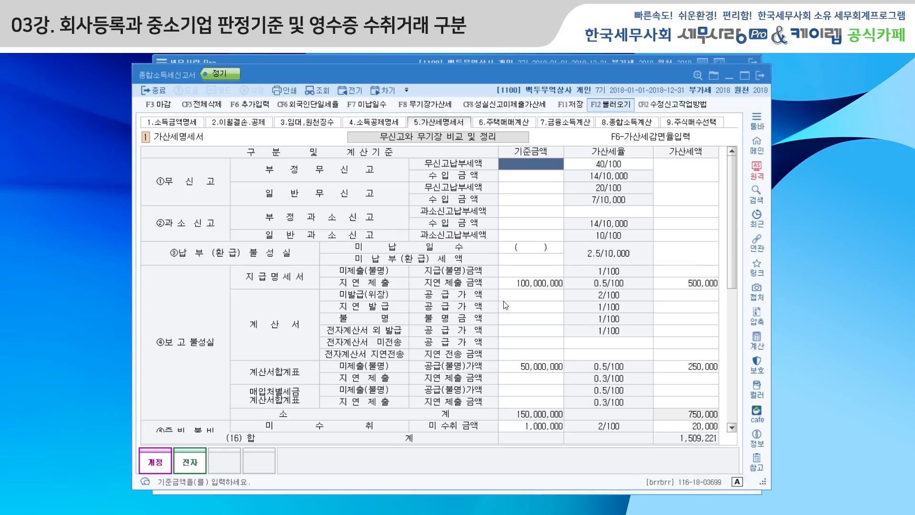
pyautogui.moveTo(734, 239); pyautogui.dragTo(731, 267)
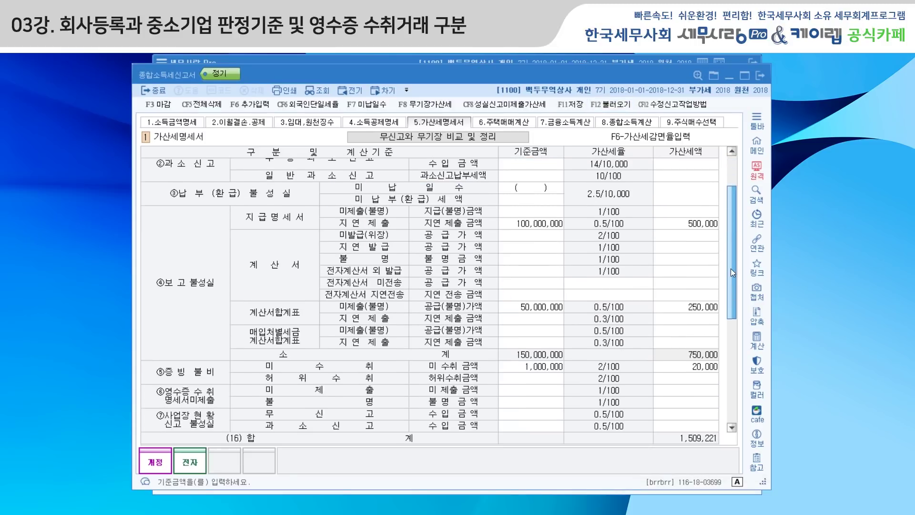
pyautogui.click(537, 371)
pyautogui.click(713, 369)
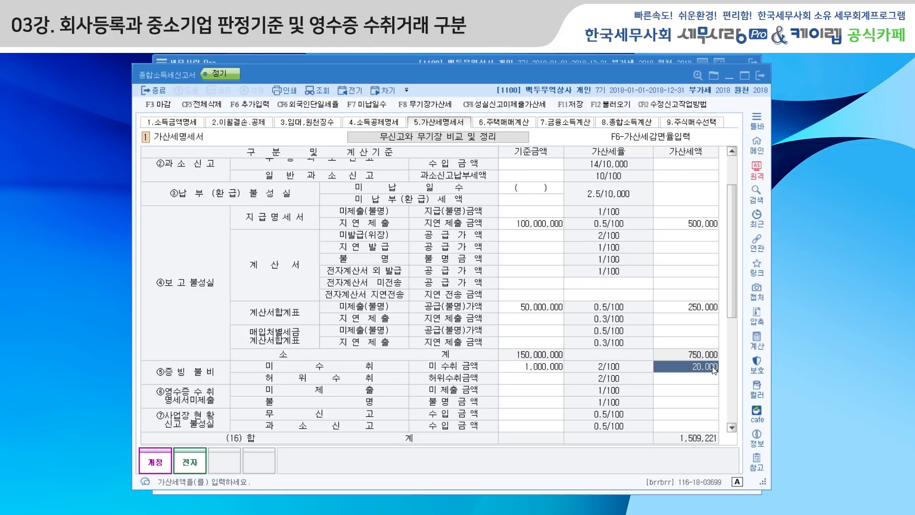